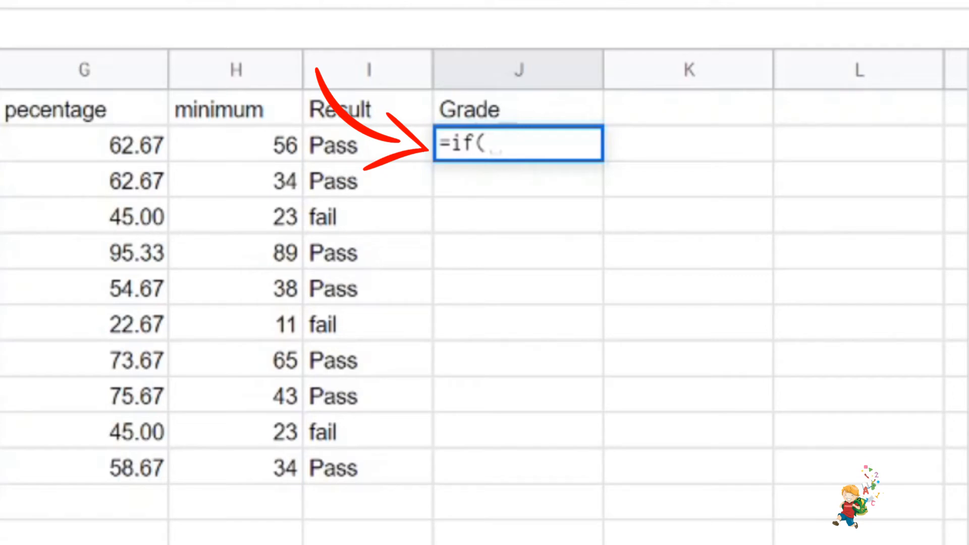
# Step: In the Grade formula in J2, enter the condition h2<30 with "F" as its true result and close the outer IF
pyautogui.write('h2<30,')
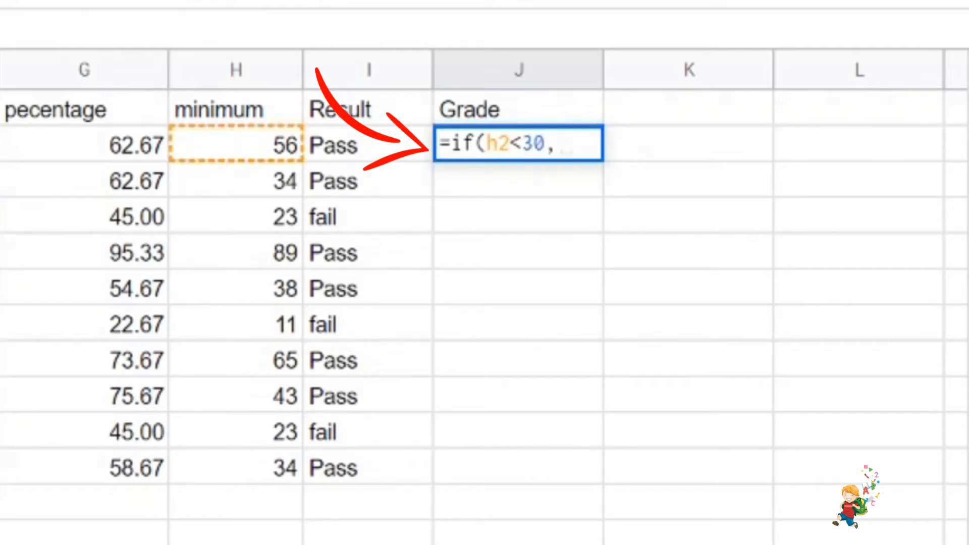
pyautogui.write('f')
pyautogui.press('BackSpace')
pyautogui.write('"F"')
pyautogui.write(',')
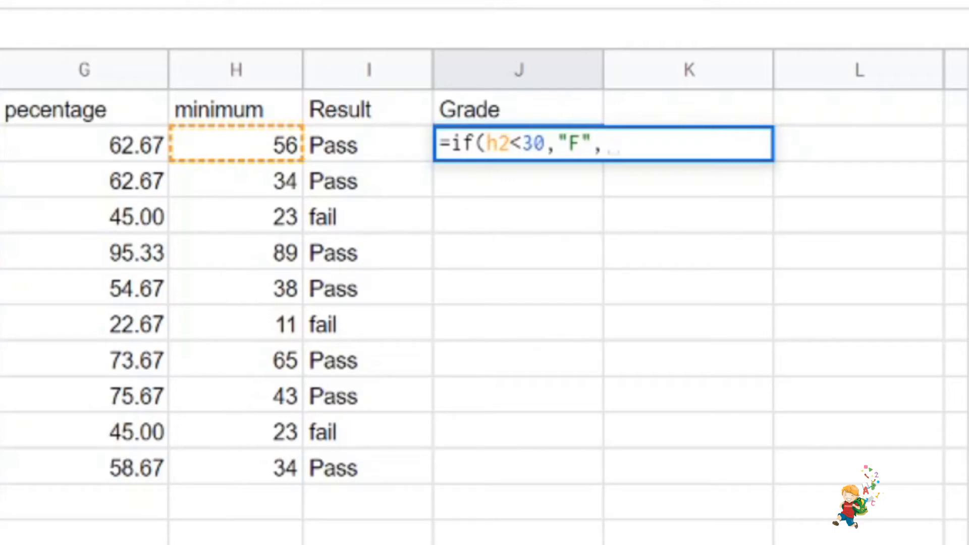
pyautogui.write(')')
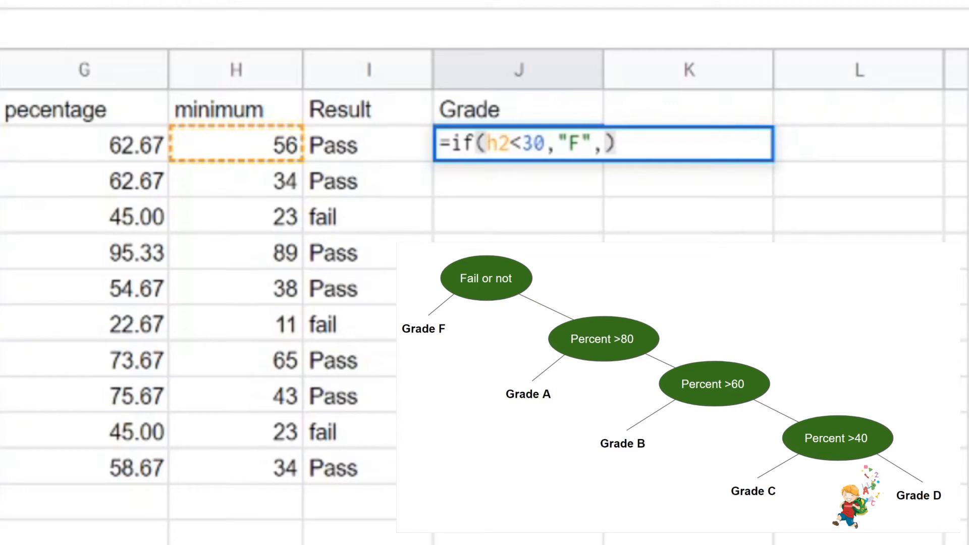
# Step: Nest a second IF as the false result, testing g2>80 and returning "A"
pyautogui.write('if')
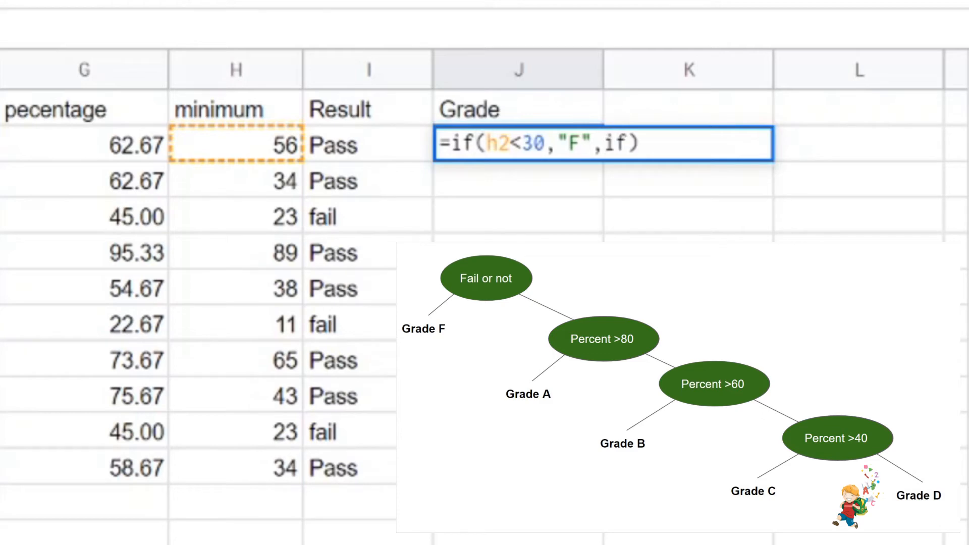
pyautogui.write('(')
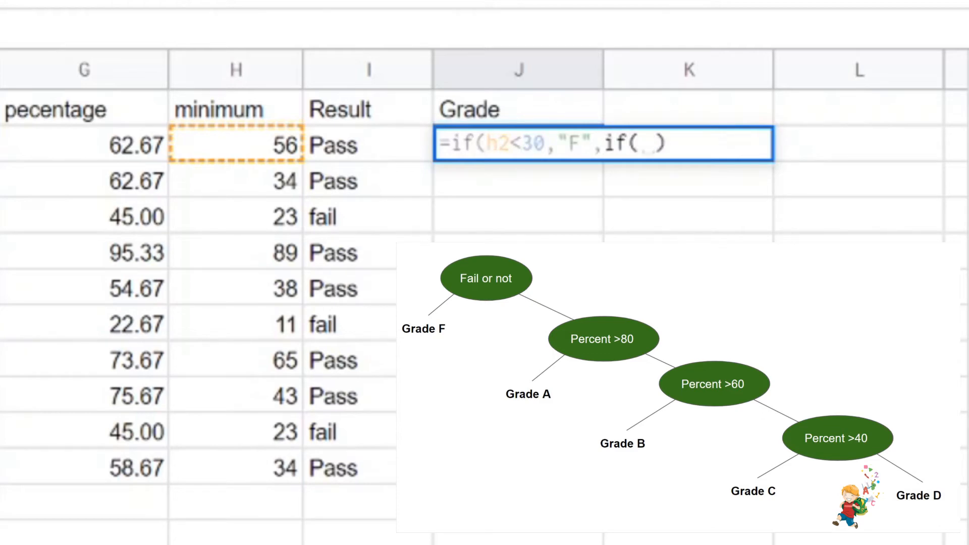
pyautogui.write('g2')
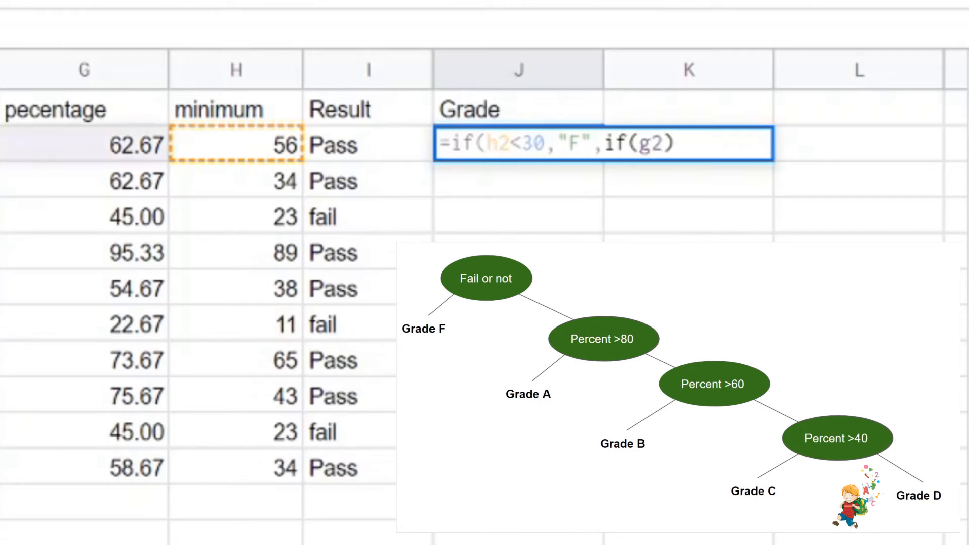
pyautogui.write('>')
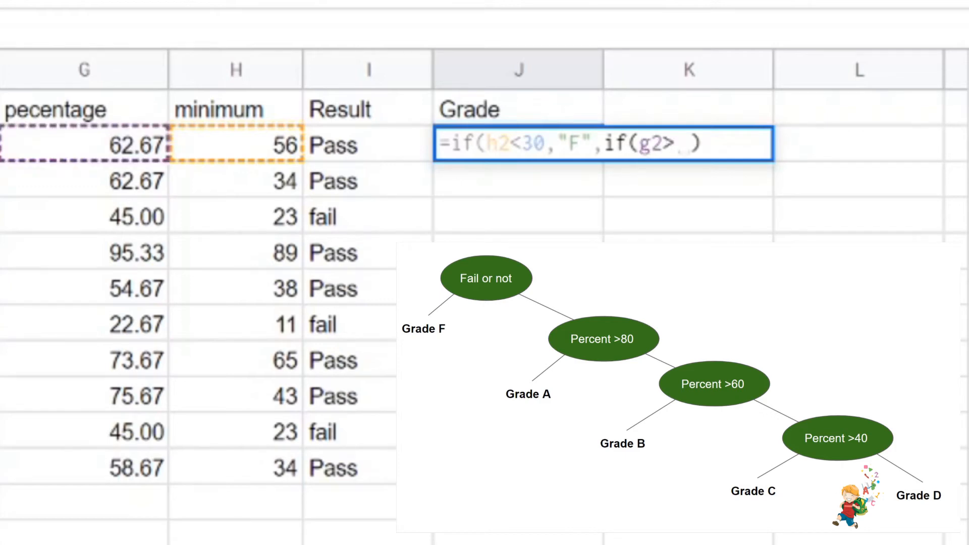
pyautogui.write('80')
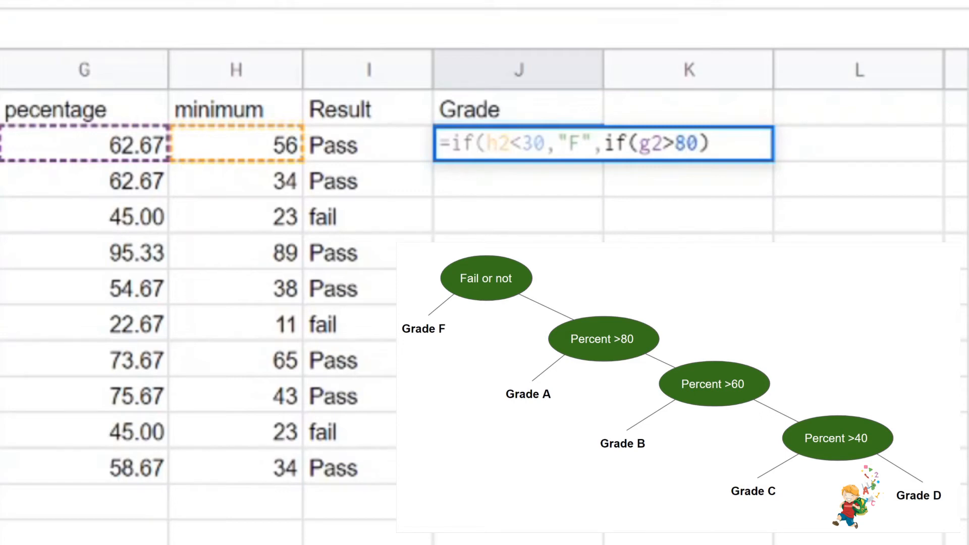
pyautogui.write(', "A",')
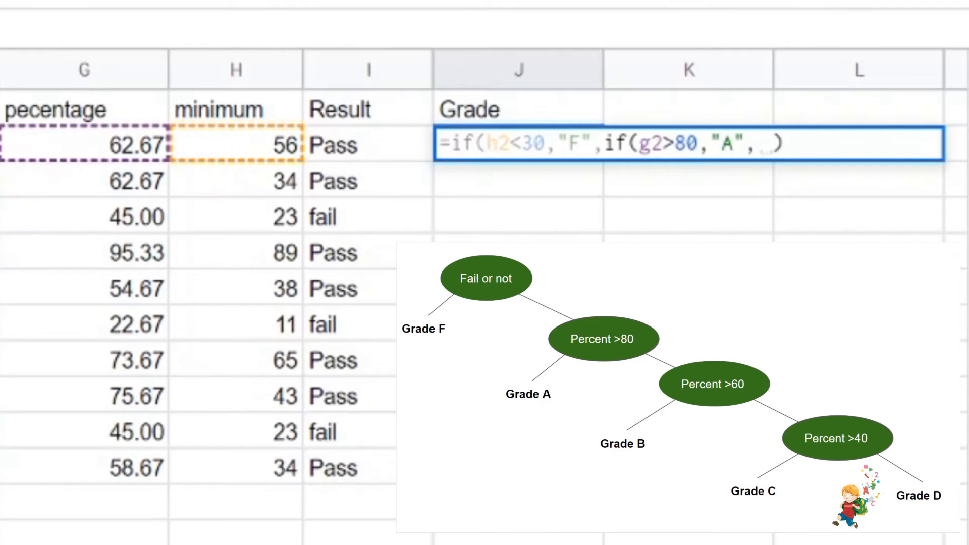
# Step: Nest a third IF inside the "A" test, checking g2>60 and returning "B"
pyautogui.write('if(h')
pyautogui.press('BackSpace')
pyautogui.write('g2')
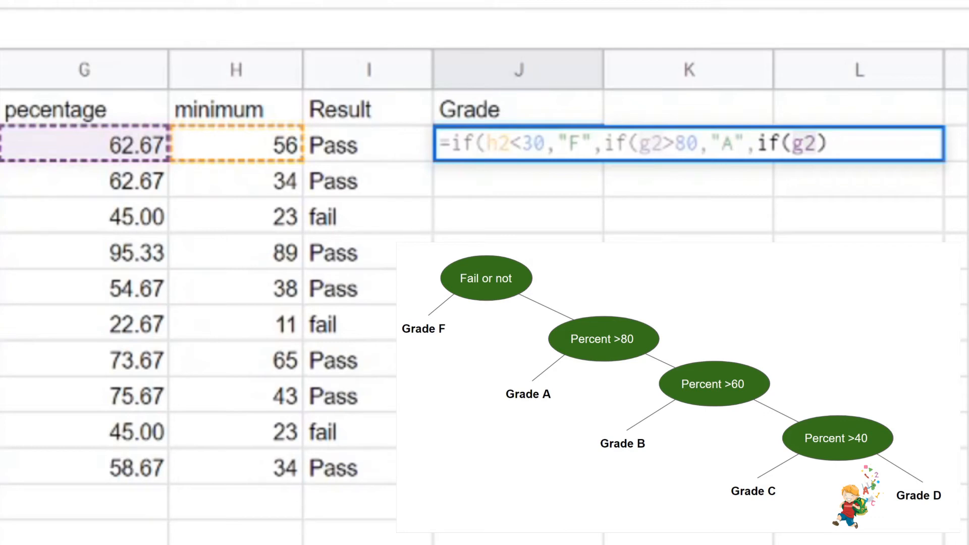
pyautogui.write('>')
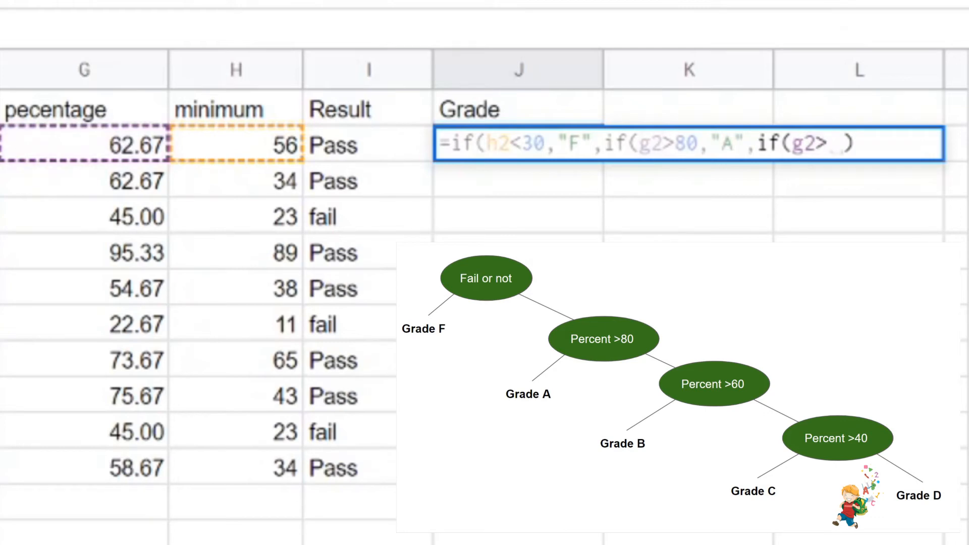
pyautogui.write('60, ')
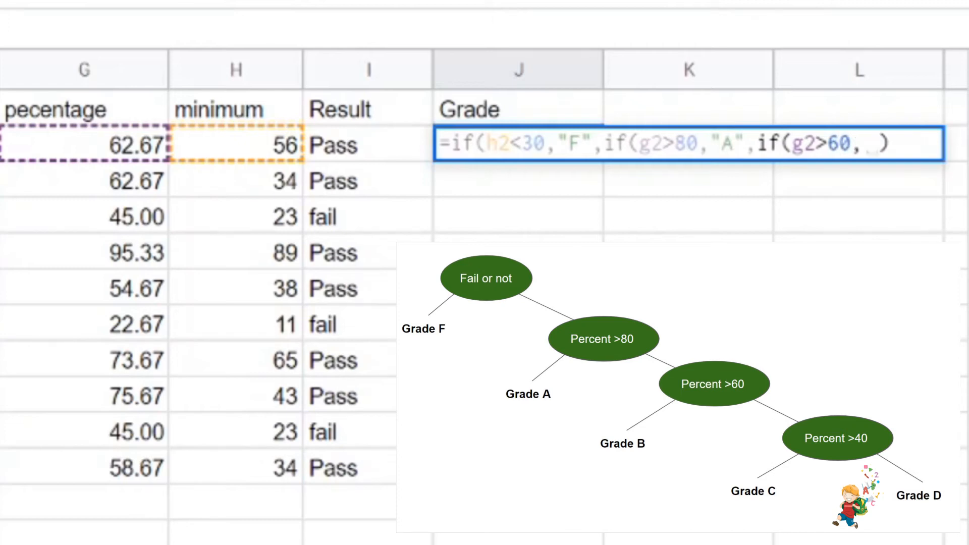
pyautogui.write('"B"')
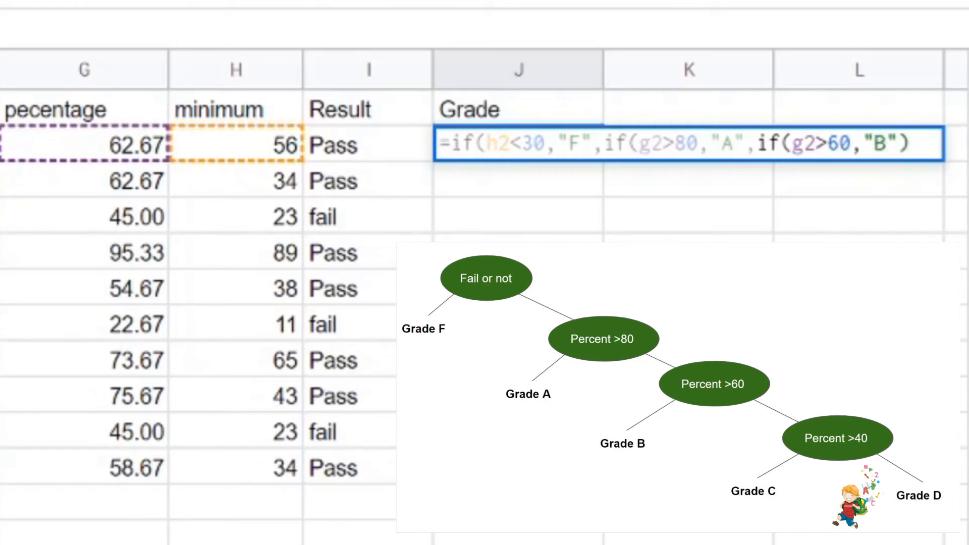
pyautogui.write(',')
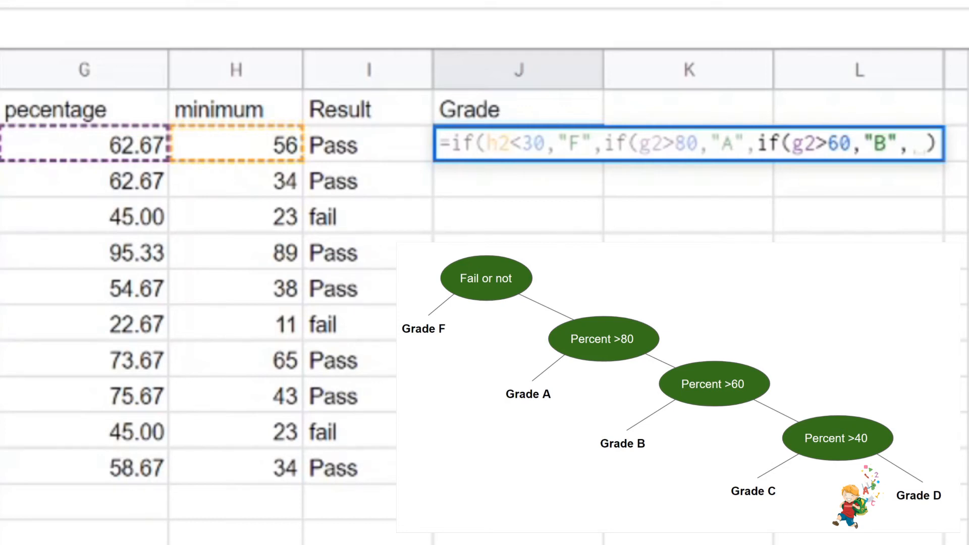
# Step: Nest a final IF testing g2>40 that returns "C" or otherwise "D", close all the parentheses and commit the formula
pyautogui.write('if(')
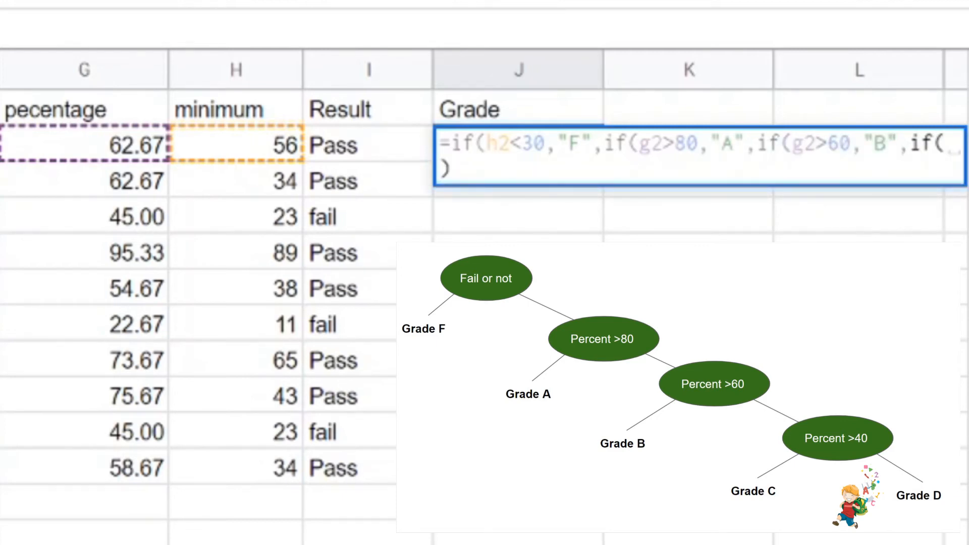
pyautogui.write('g2')
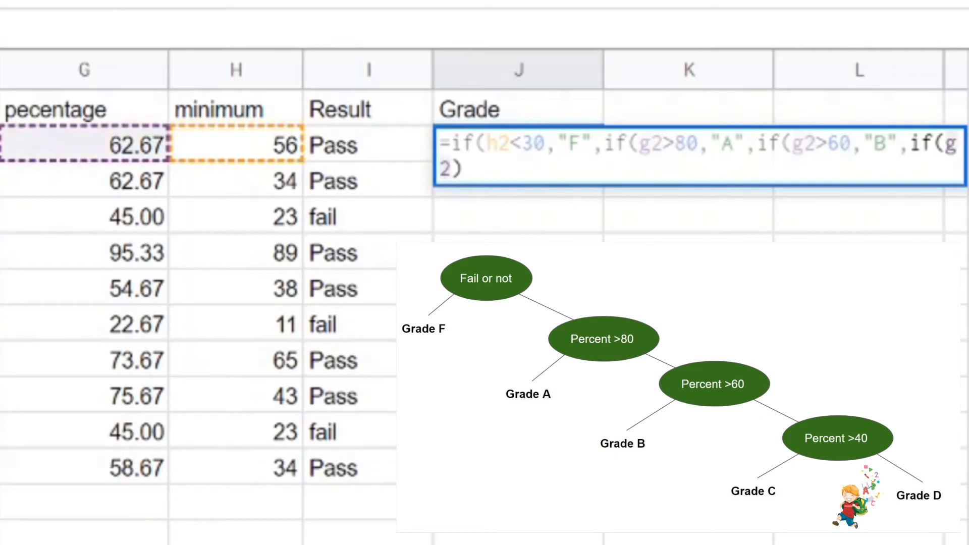
pyautogui.write('>40')
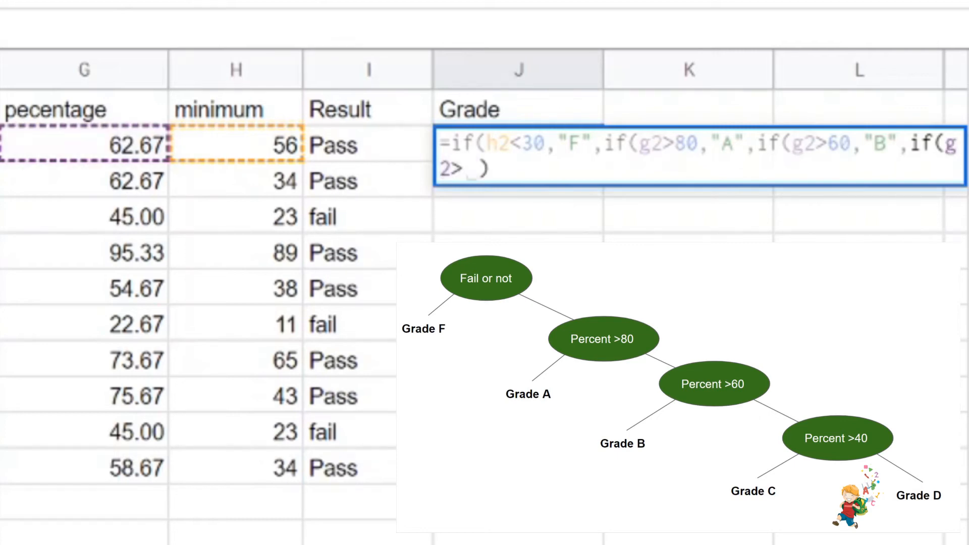
pyautogui.write(', ')
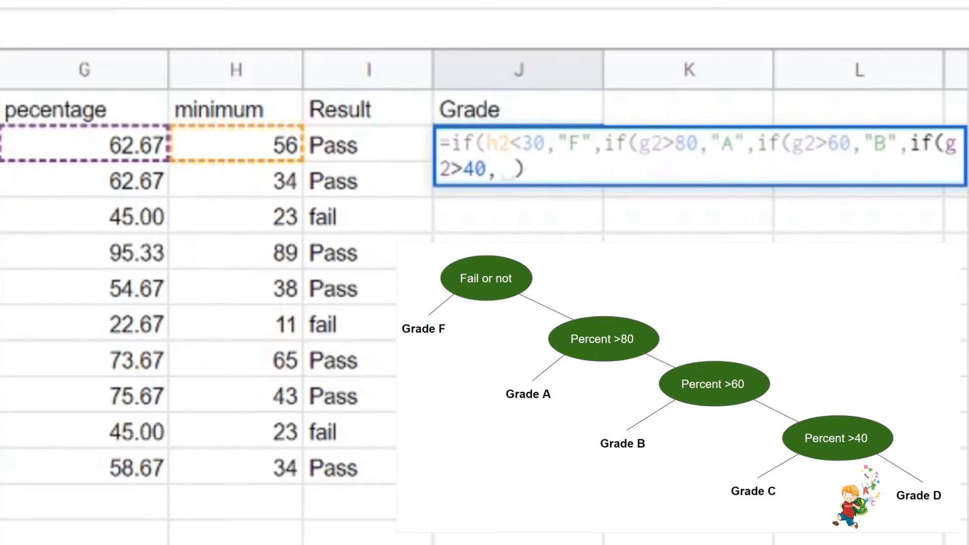
pyautogui.write('"C",')
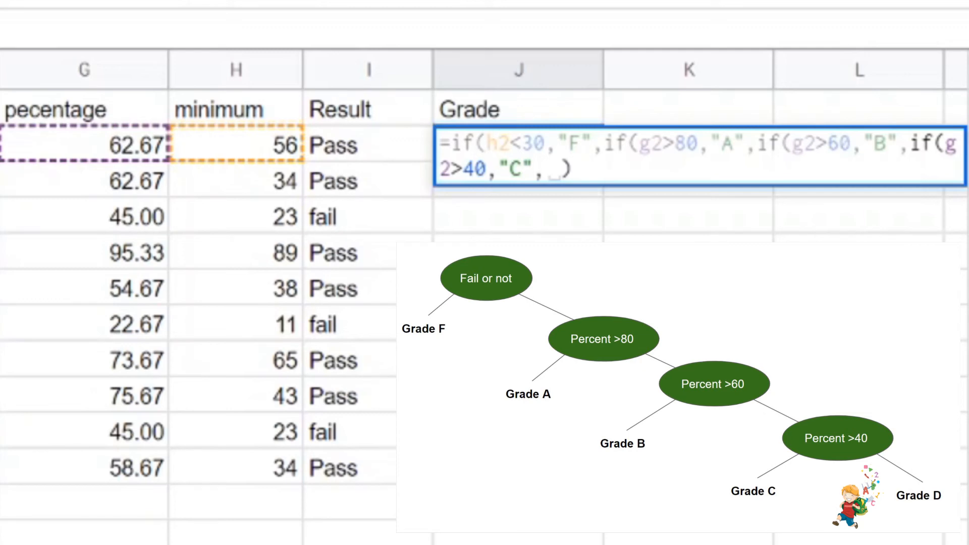
pyautogui.write('D')
pyautogui.press('BackSpace')
pyautogui.write('"D"')
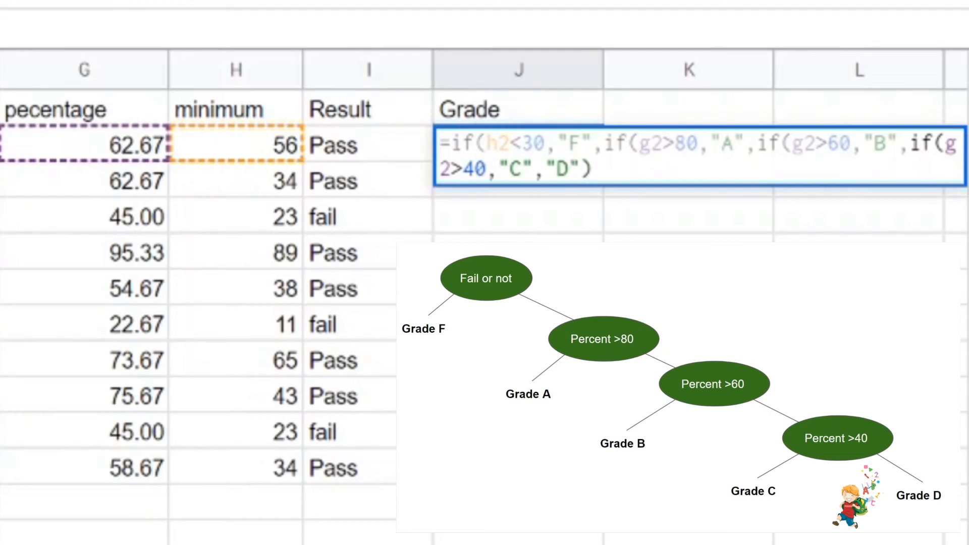
pyautogui.write('))')
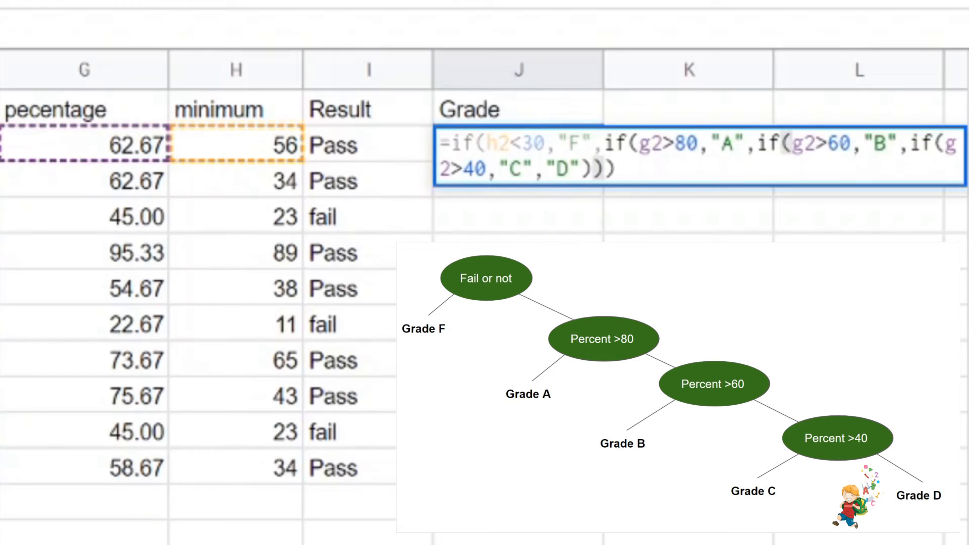
pyautogui.write(')')
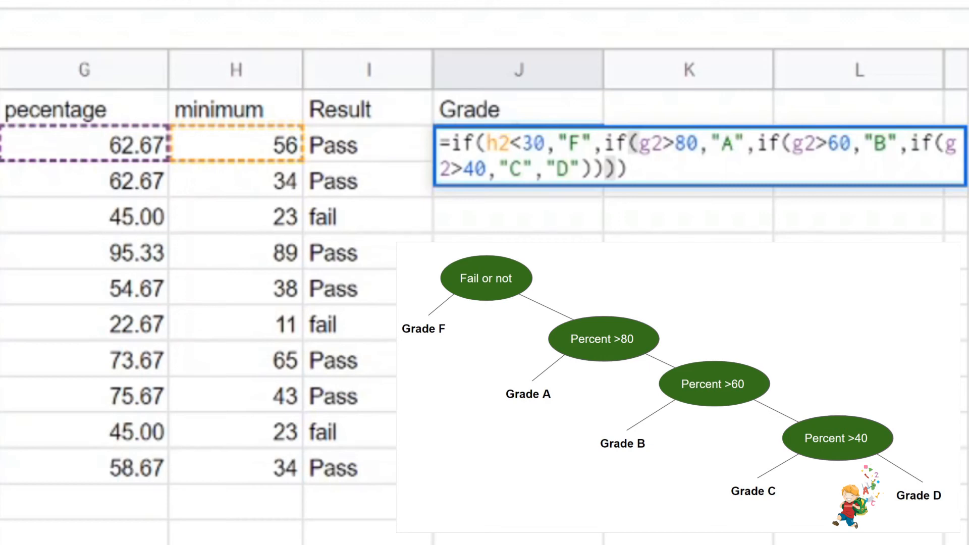
pyautogui.press('Return')
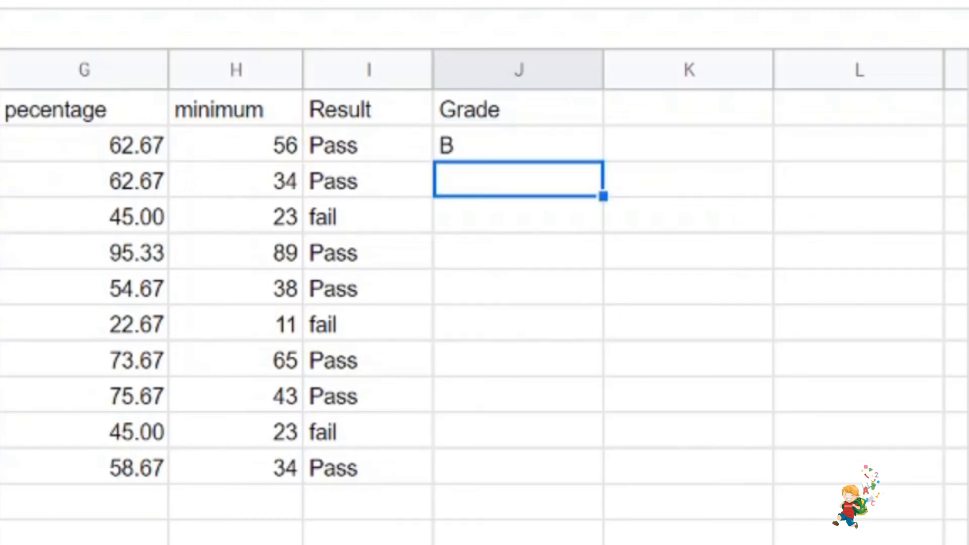
# Step: Fill the Grade formula from J2 down through the remaining student rows and review the formula in J2
pyautogui.click(452, 154)
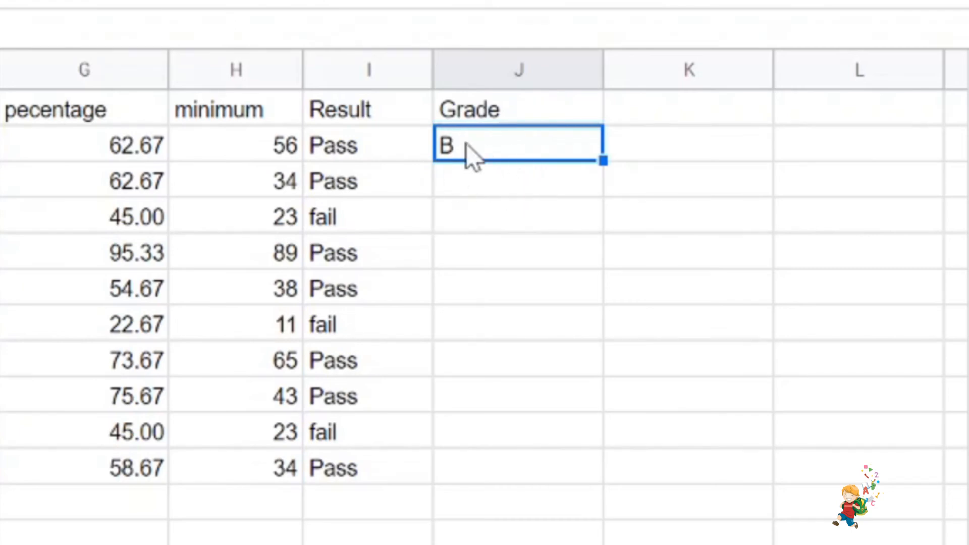
pyautogui.doubleClick(602, 162)
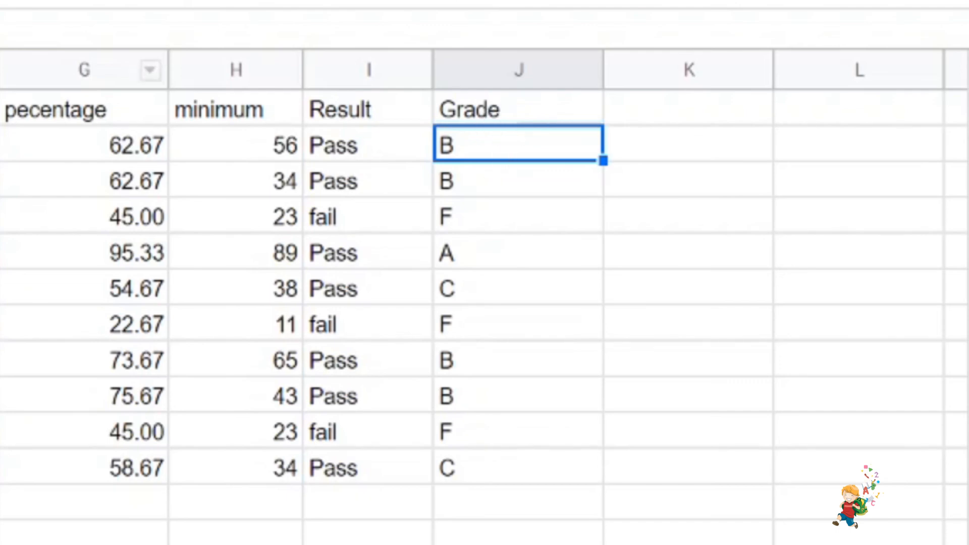
pyautogui.press('F2')
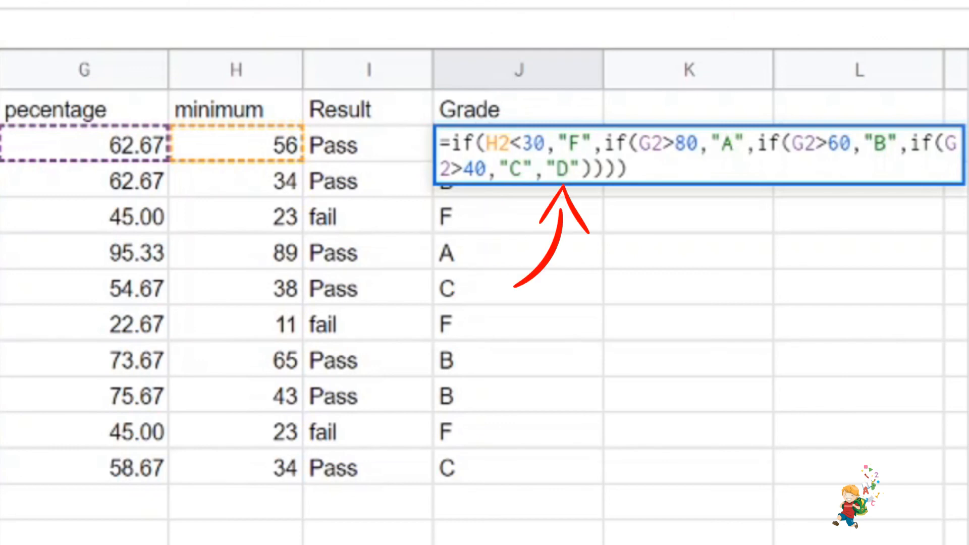
pyautogui.click(509, 289)
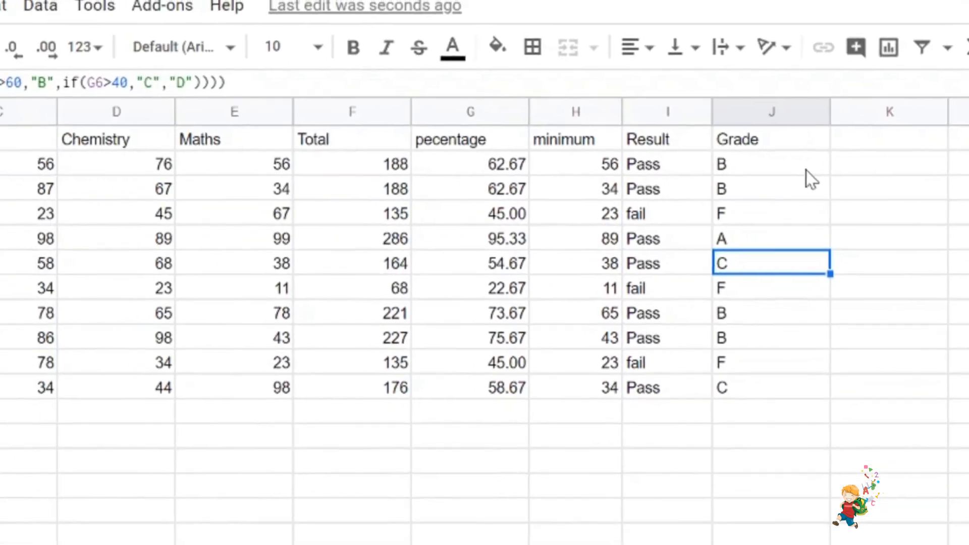
pyautogui.click(771, 168)
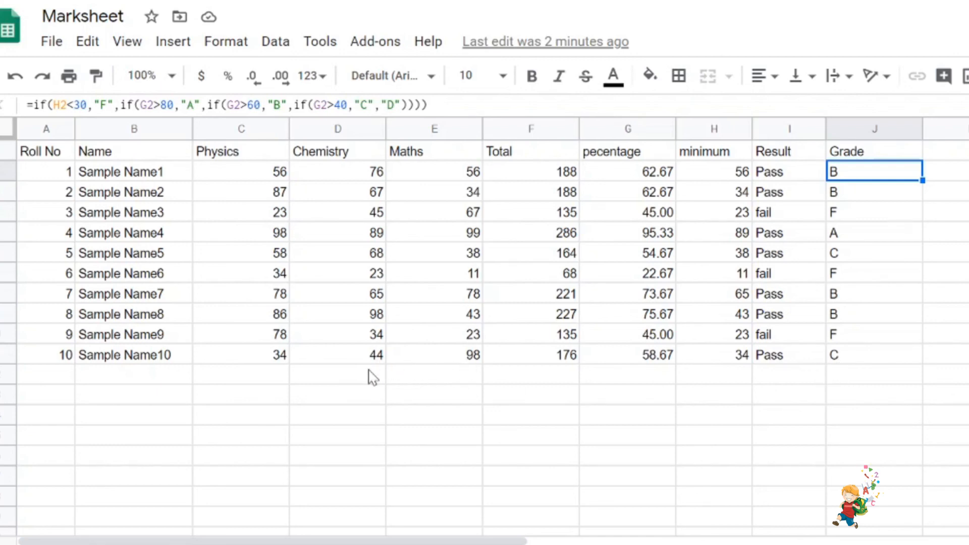
# Step: Set the Chemistry mark for Roll No 10 to 23
pyautogui.click(372, 361)
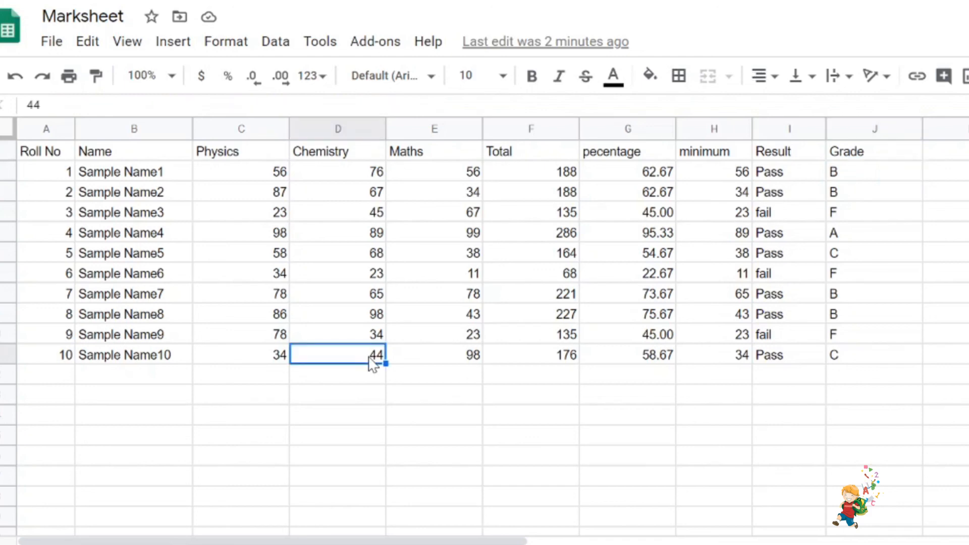
pyautogui.write('23')
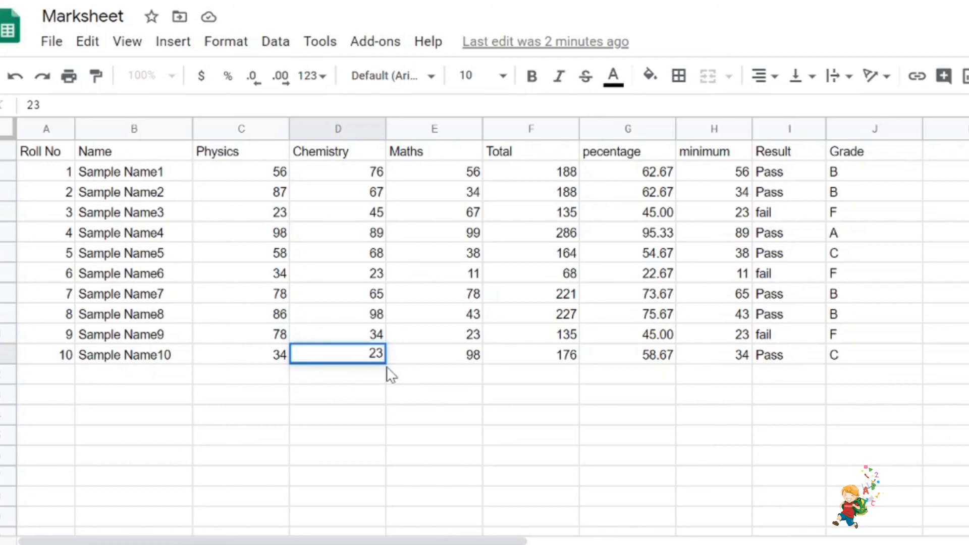
pyautogui.click(419, 384)
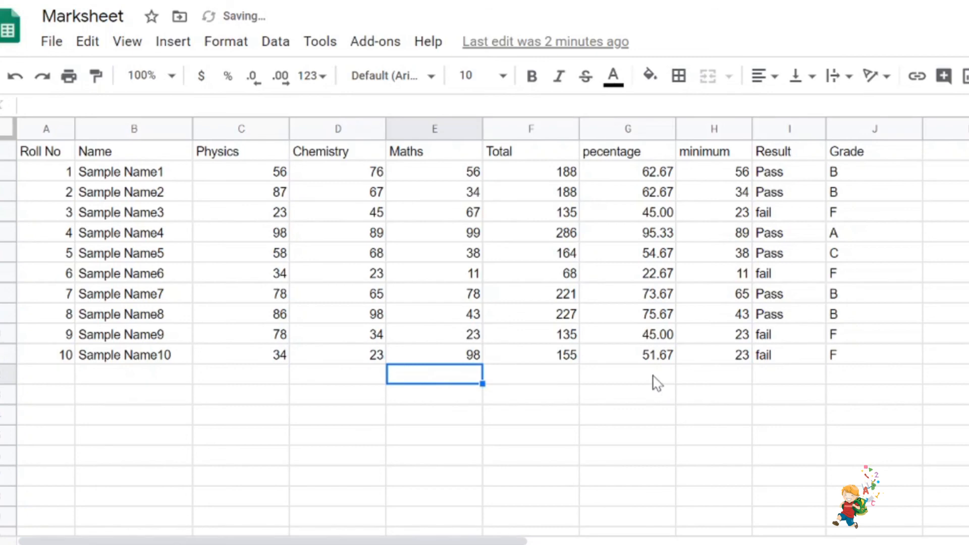